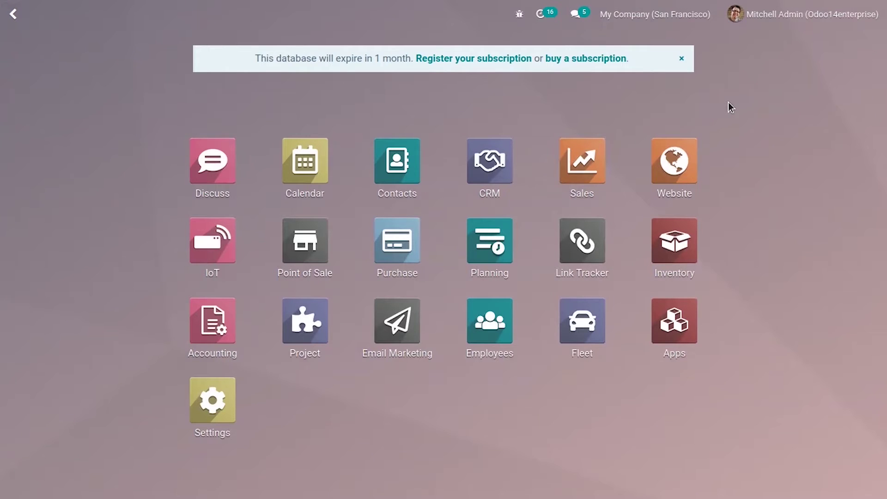
# Open the Point of Sale app and go to Configuration > PoS Product Categories.
pyautogui.click(309, 246)
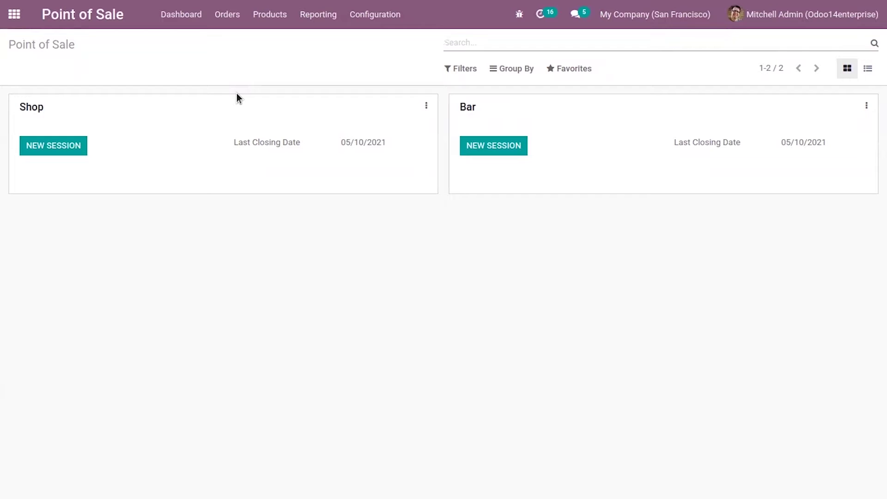
pyautogui.click(389, 14)
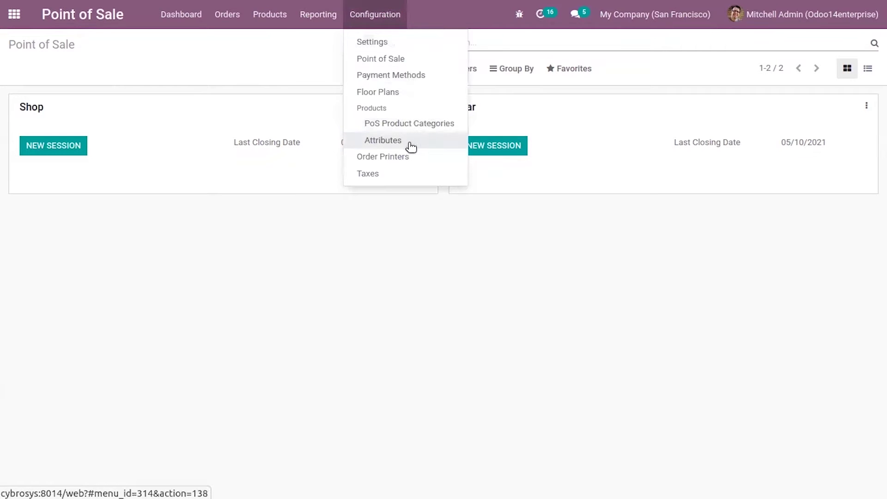
pyautogui.click(383, 63)
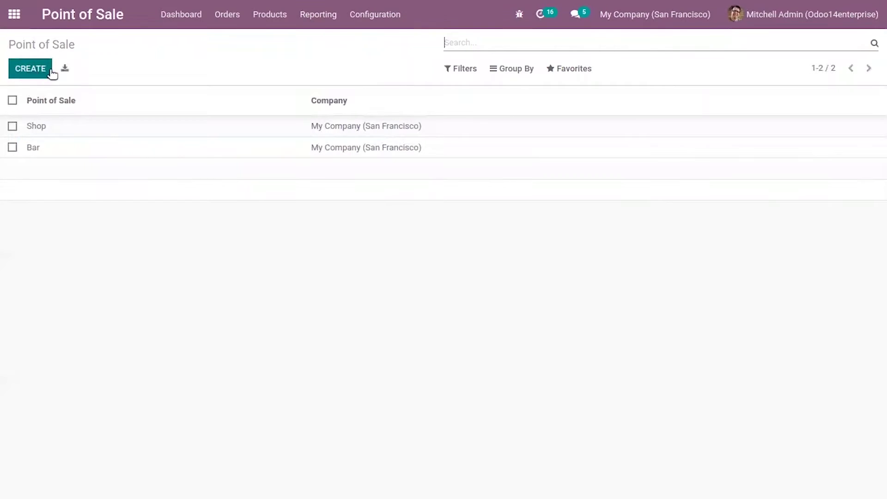
pyautogui.click(379, 29)
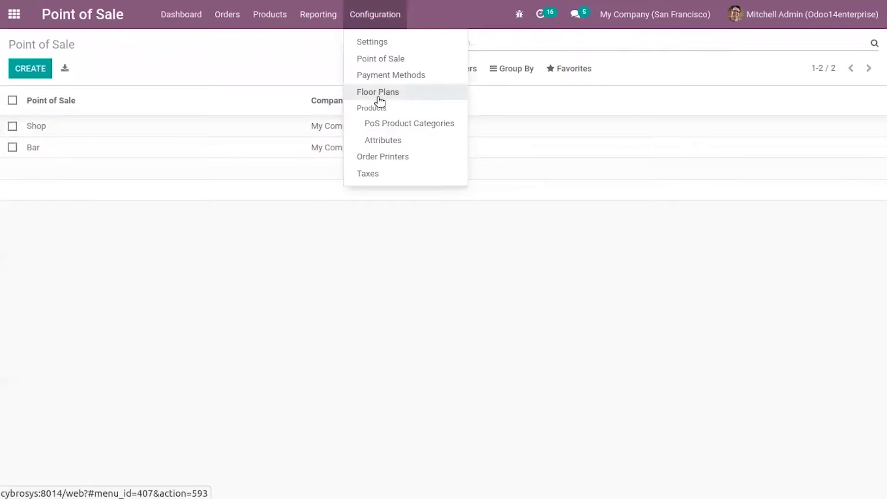
pyautogui.click(390, 125)
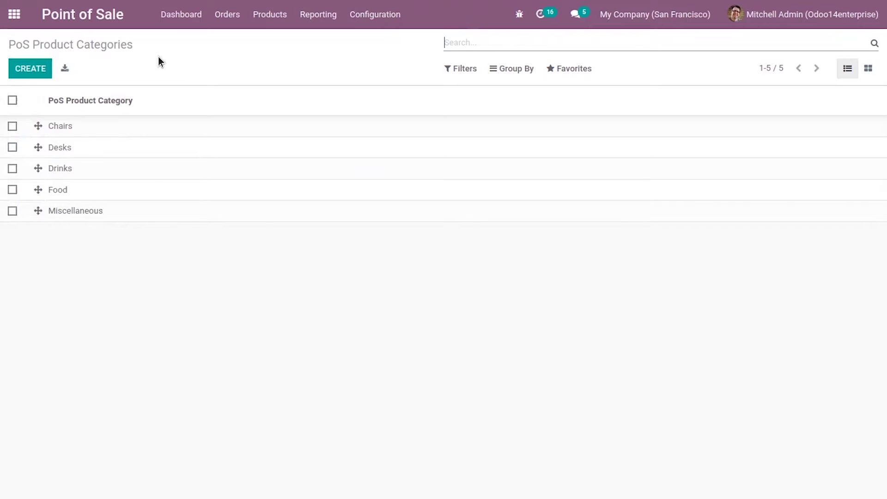
# Create a 'Soft Drinks' category with sequence 1, save it, and return to the category list.
pyautogui.click(37, 70)
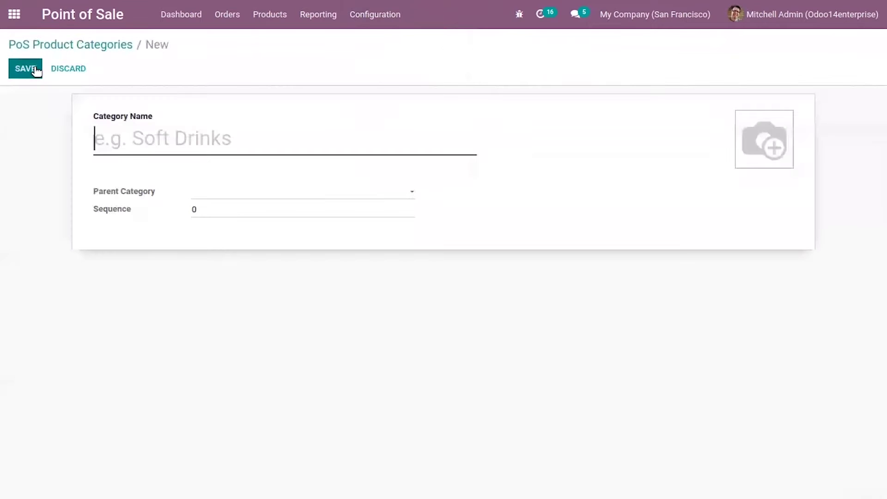
pyautogui.write('S')
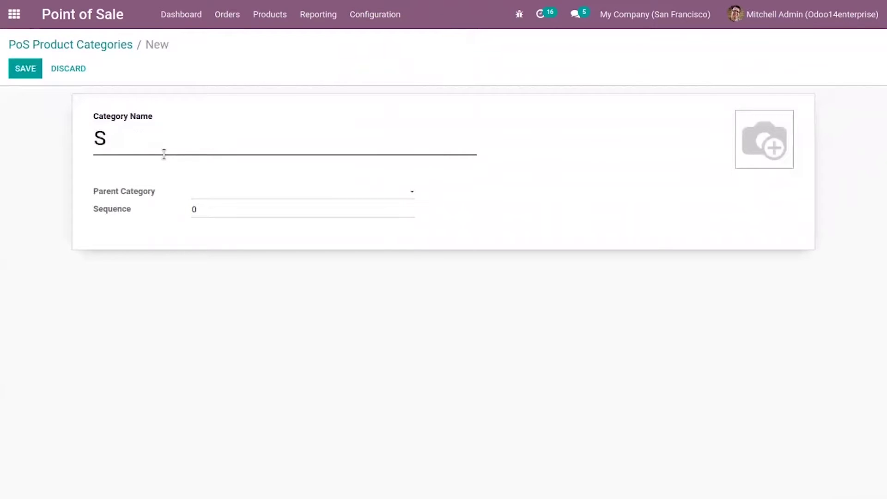
pyautogui.write('i')
pyautogui.press('BackSpace')
pyautogui.write('oft Drinks')
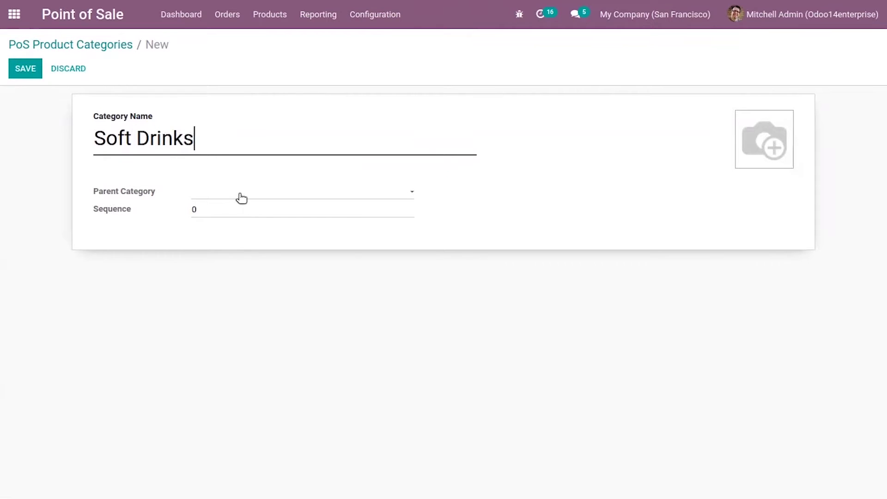
pyautogui.click(211, 192)
pyautogui.click(148, 211)
pyautogui.moveTo(112, 209)
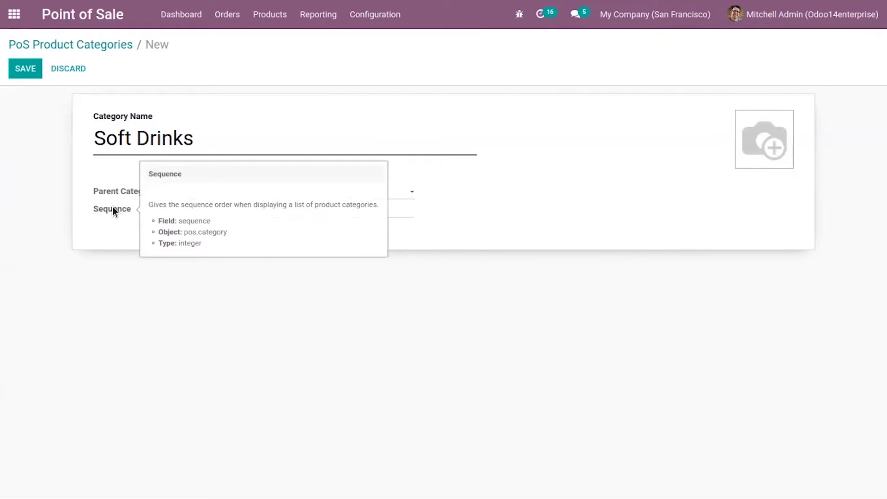
pyautogui.click(199, 209)
pyautogui.write('1')
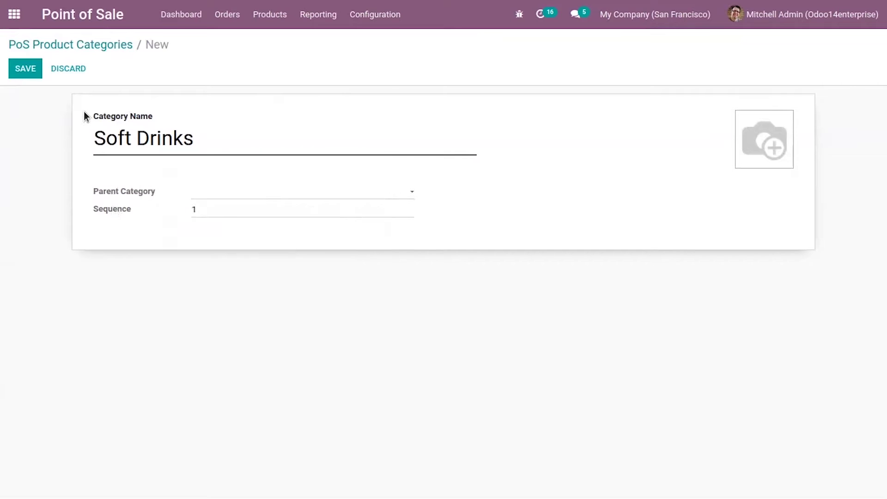
pyautogui.click(21, 73)
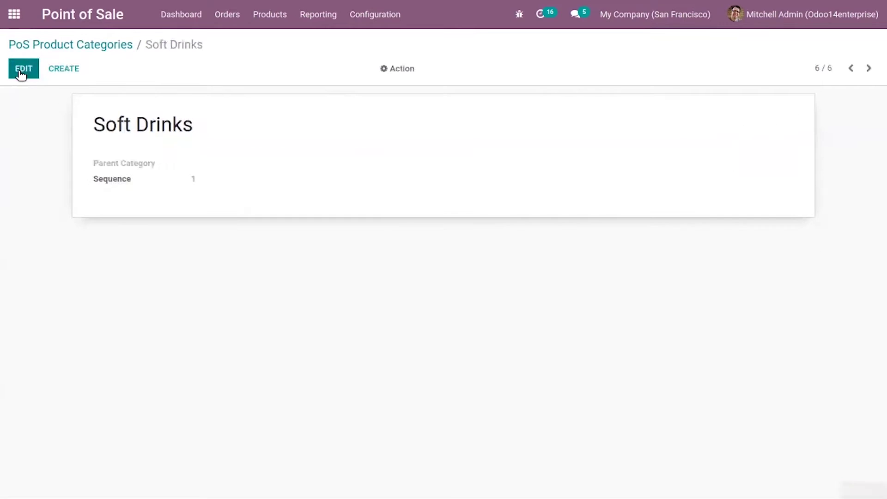
pyautogui.click(87, 42)
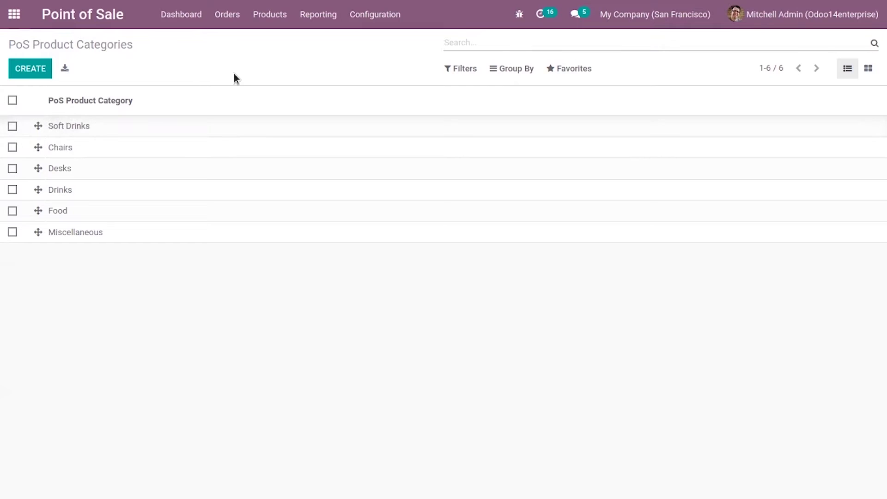
pyautogui.click(266, 18)
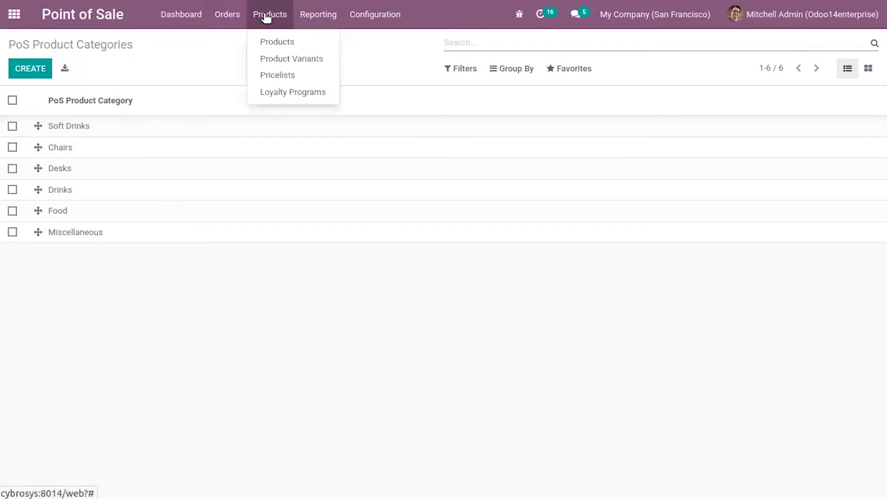
# Open the Coca-Cola product from the Products list and view its Point of Sale settings.
pyautogui.click(286, 42)
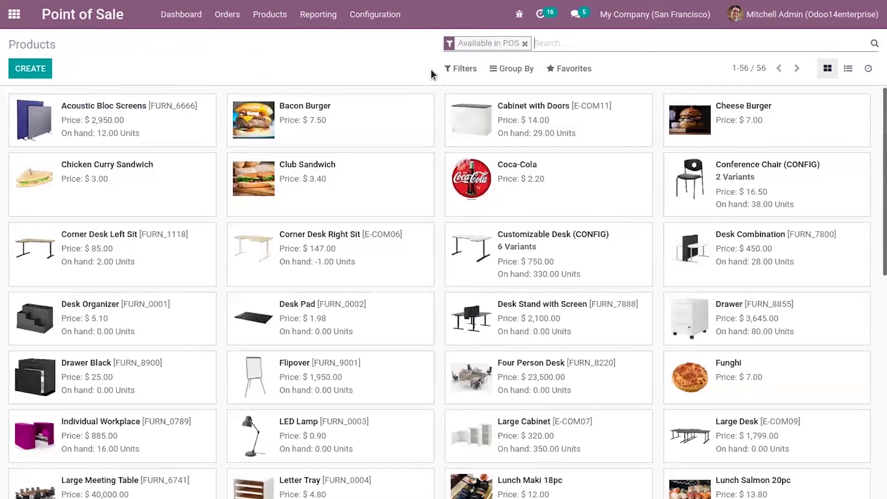
pyautogui.scroll(-8, 333, 335)
pyautogui.scroll(8, 334, 335)
pyautogui.click(549, 174)
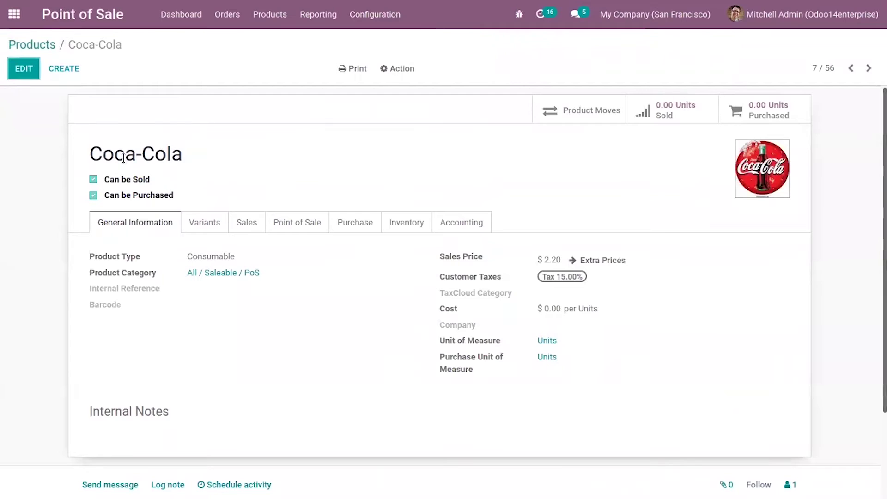
pyautogui.click(293, 220)
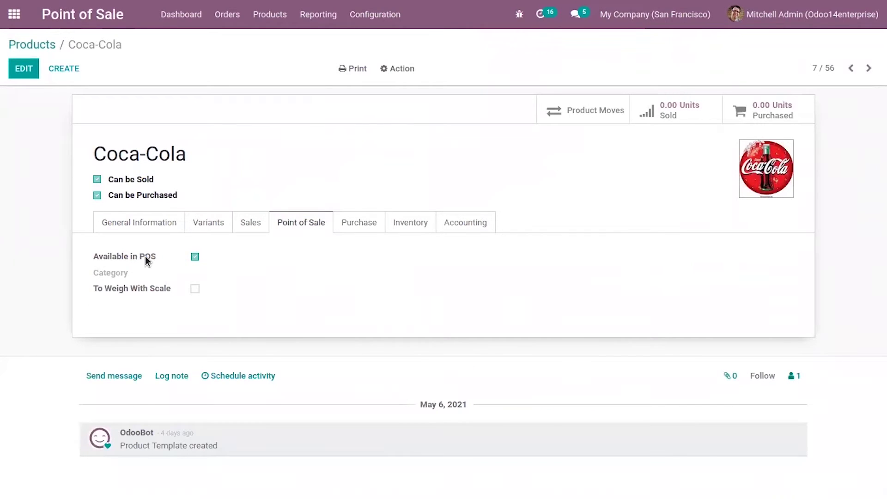
pyautogui.moveTo(145, 259)
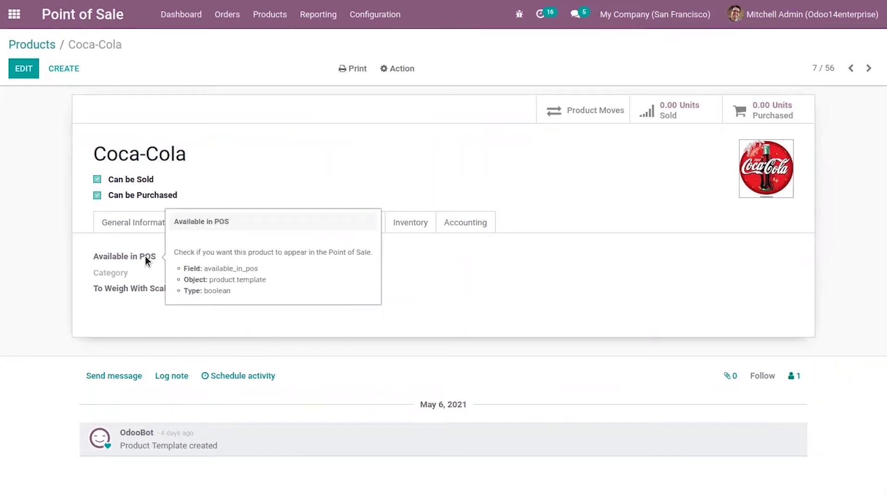
# Set Coca-Cola's PoS category to Soft Drinks, save, and return to the dashboard.
pyautogui.click(24, 68)
pyautogui.click(224, 290)
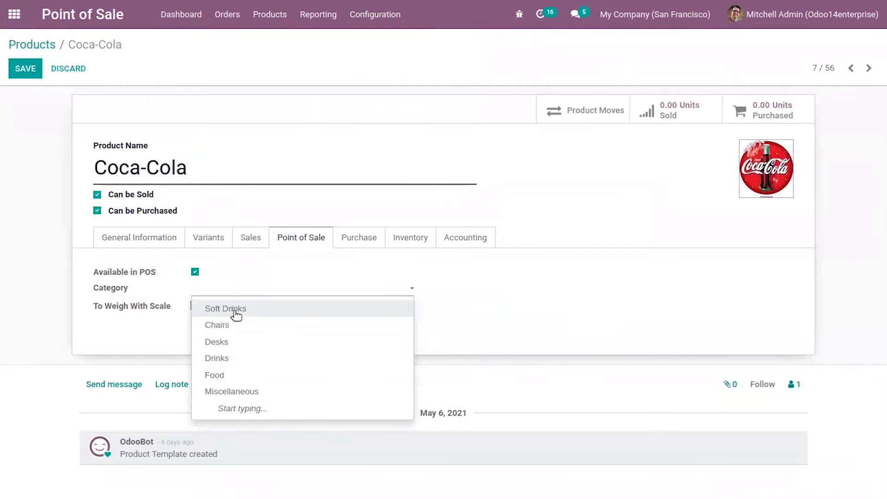
pyautogui.click(229, 309)
pyautogui.click(24, 63)
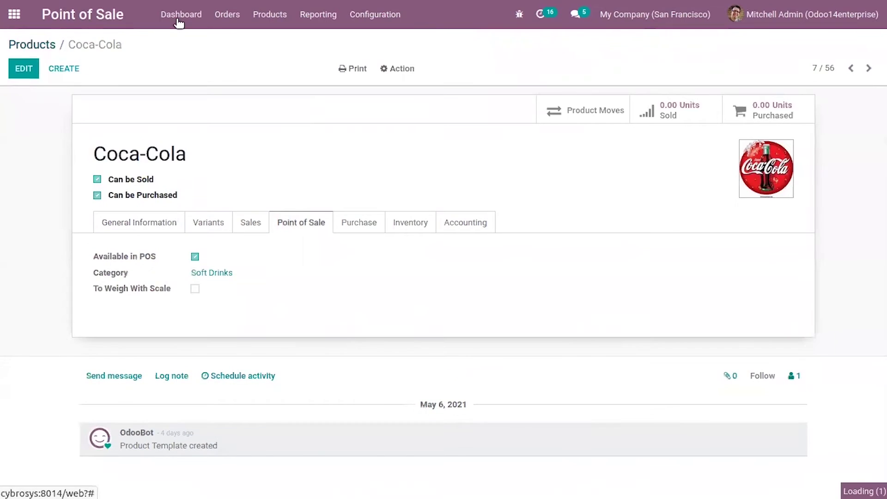
pyautogui.click(175, 16)
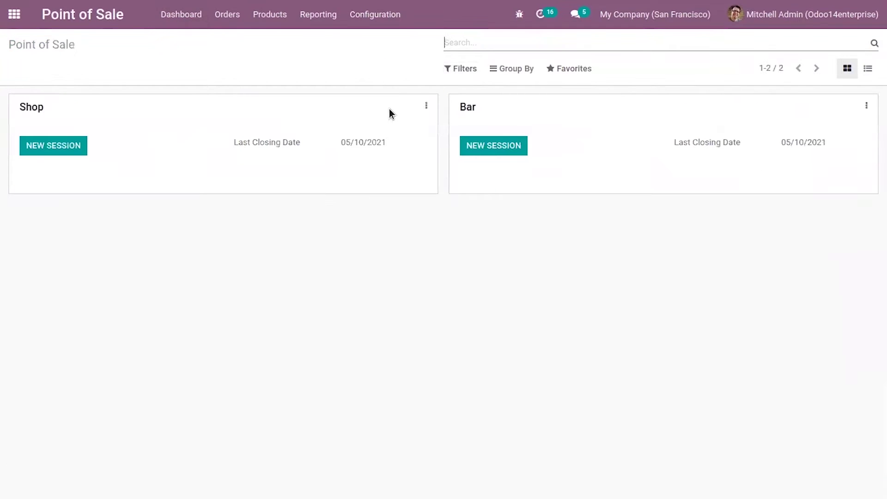
# From the Bar point of sale's Settings, follow the PoS Product Categories link.
pyautogui.click(866, 105)
pyautogui.click(646, 205)
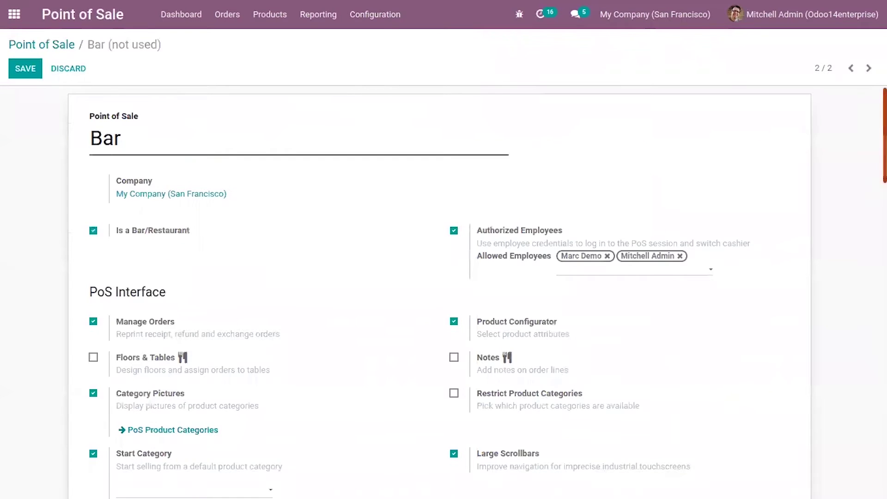
pyautogui.scroll(-4, 645, 204)
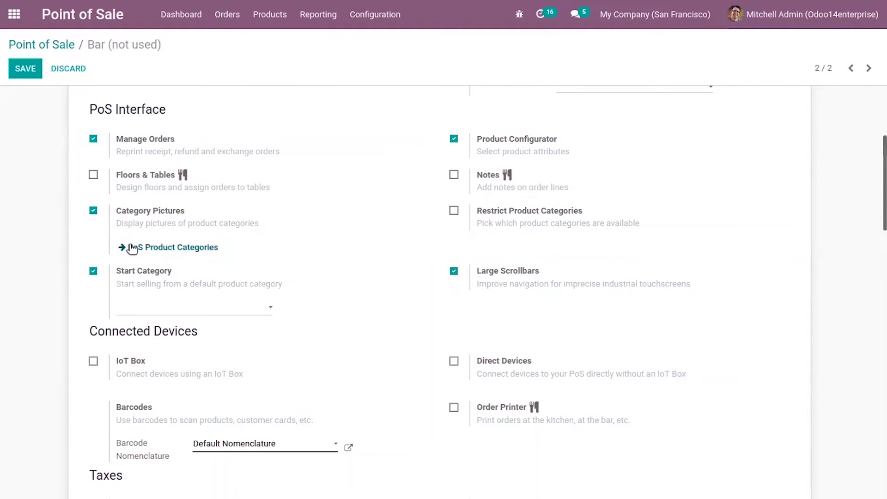
pyautogui.click(171, 247)
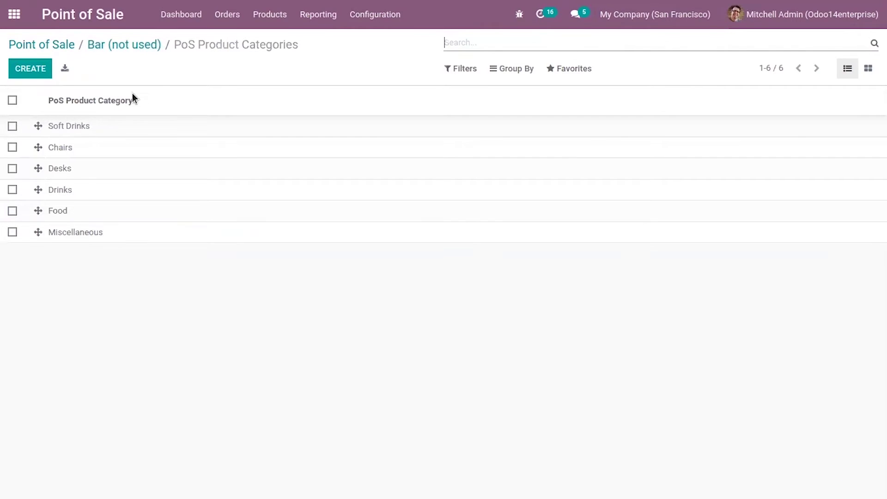
# Give the Soft Drinks category the softdrinks.jpg picture and save it.
pyautogui.click(87, 132)
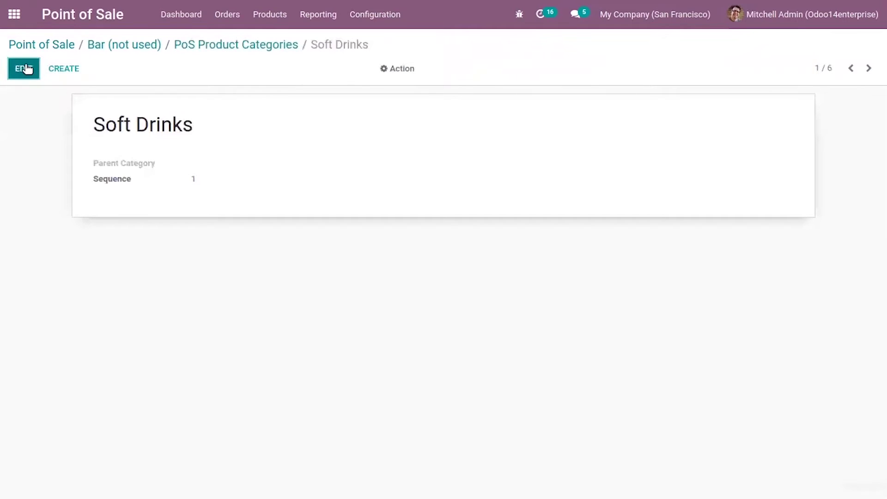
pyautogui.click(24, 68)
pyautogui.moveTo(745, 123)
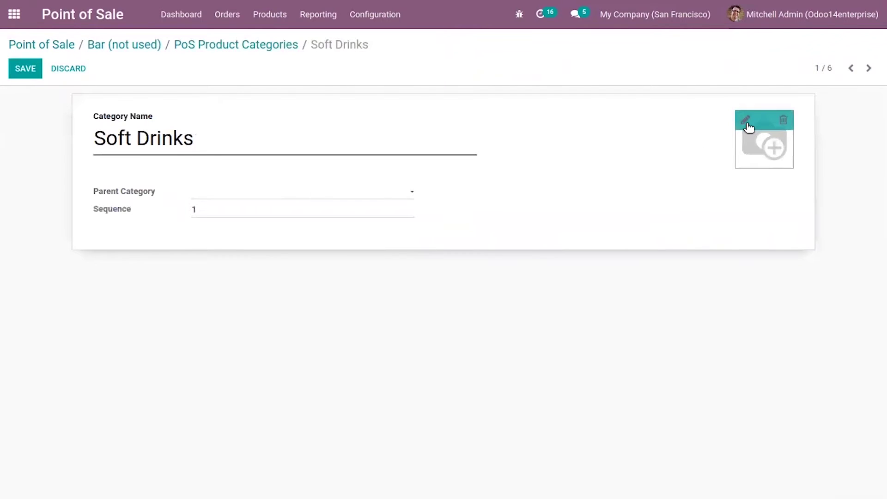
pyautogui.click(746, 123)
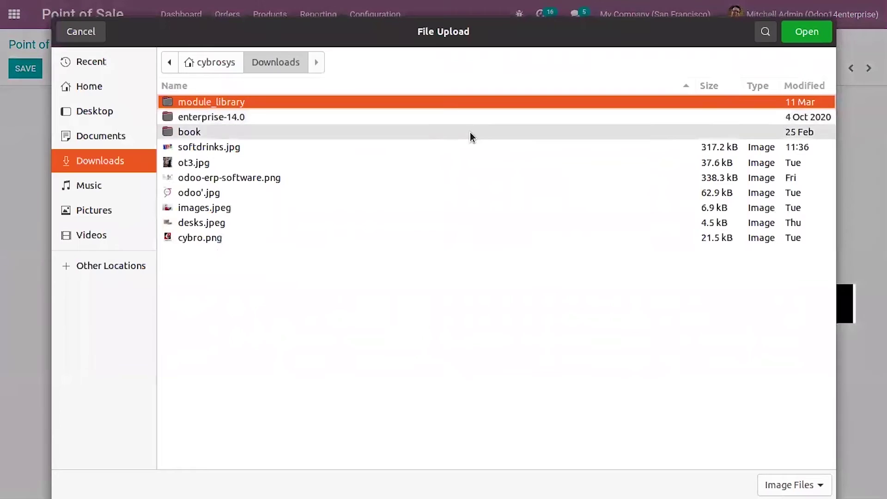
pyautogui.click(468, 141)
pyautogui.click(826, 35)
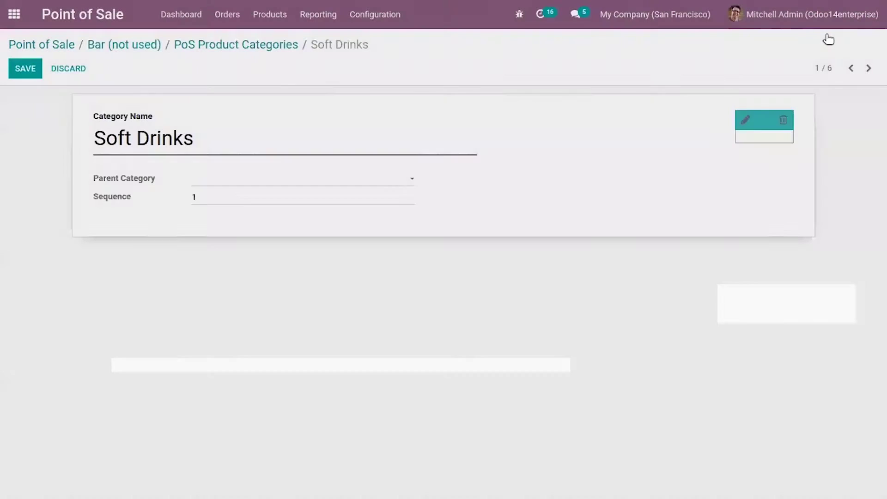
pyautogui.click(32, 68)
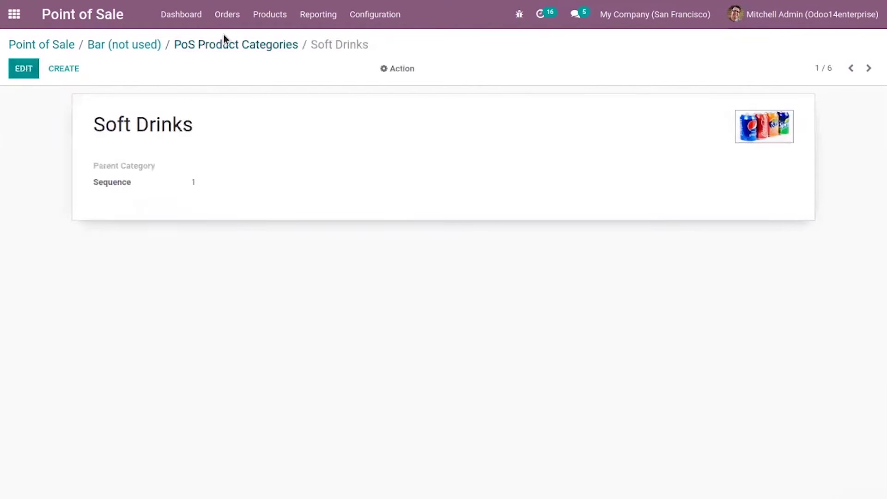
# Go back through the category list and Bar settings to the point of sale dashboard.
pyautogui.click(234, 44)
pyautogui.click(119, 47)
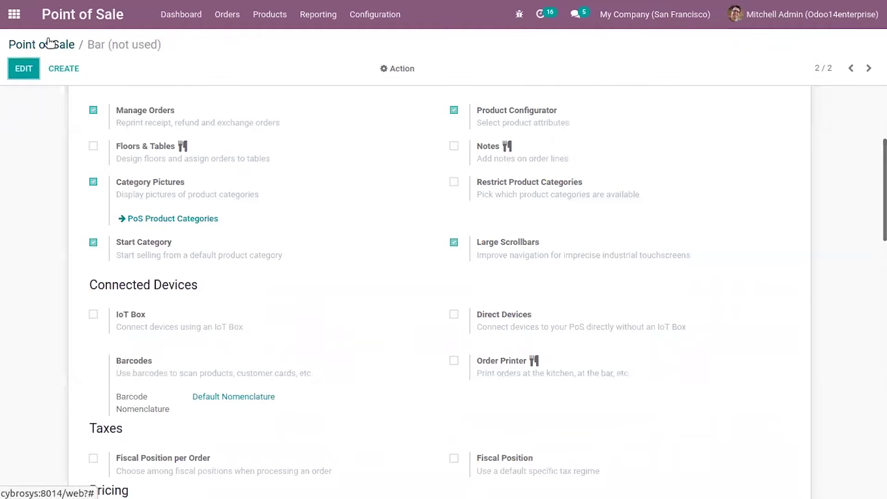
pyautogui.click(46, 44)
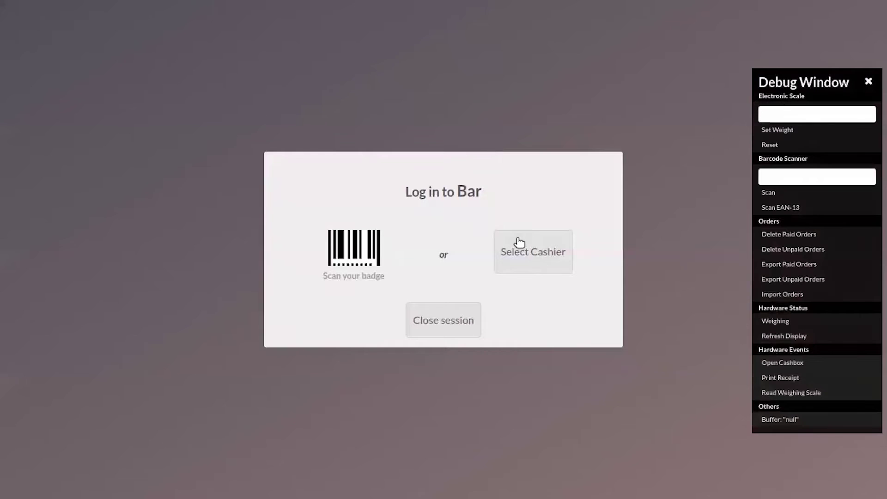
# Log into the Bar session as the demo cashier, move the debug panel aside, then lock it.
pyautogui.click(518, 241)
pyautogui.click(422, 243)
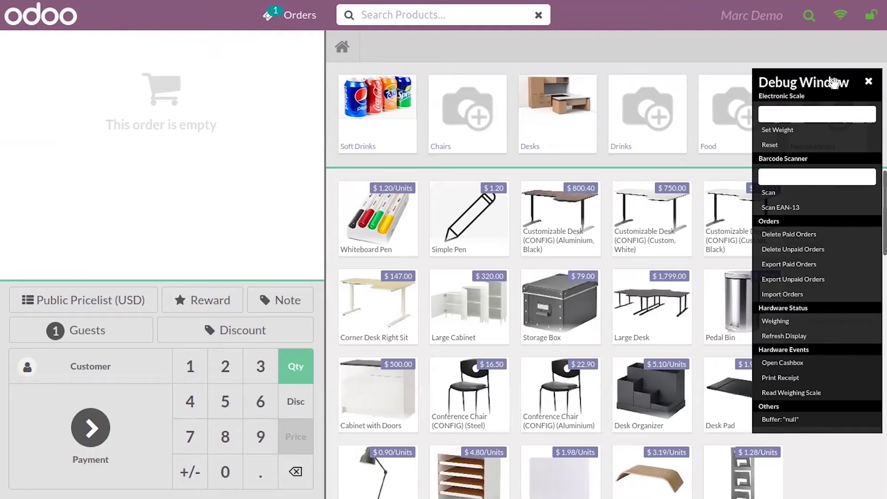
pyautogui.moveTo(834, 82); pyautogui.dragTo(794, 174)
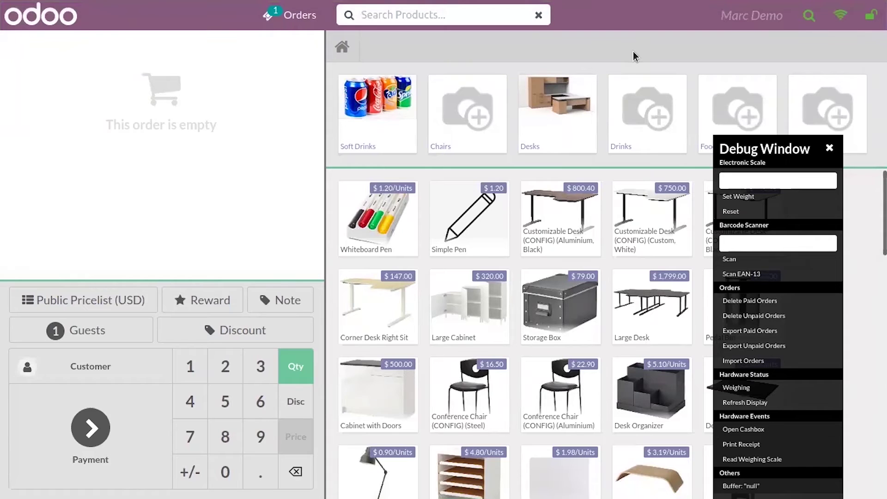
pyautogui.click(871, 15)
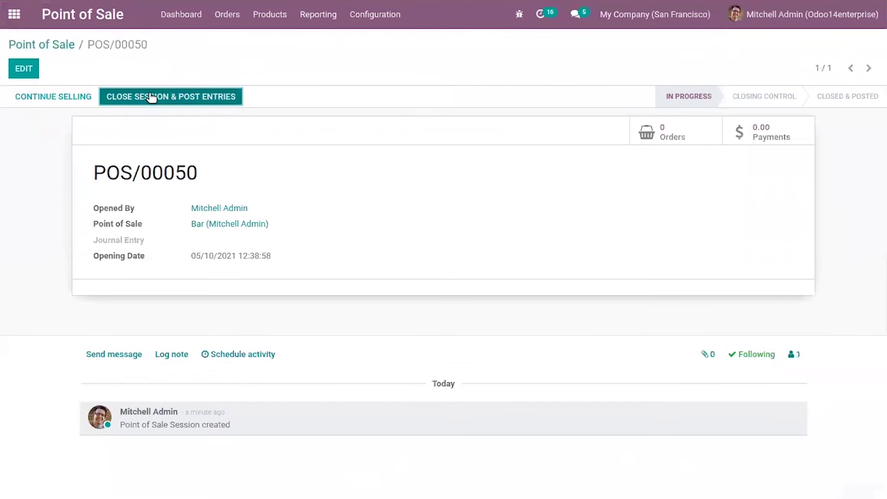
# Close and post session POS/00050, then open the Bar point of sale's settings.
pyautogui.click(151, 97)
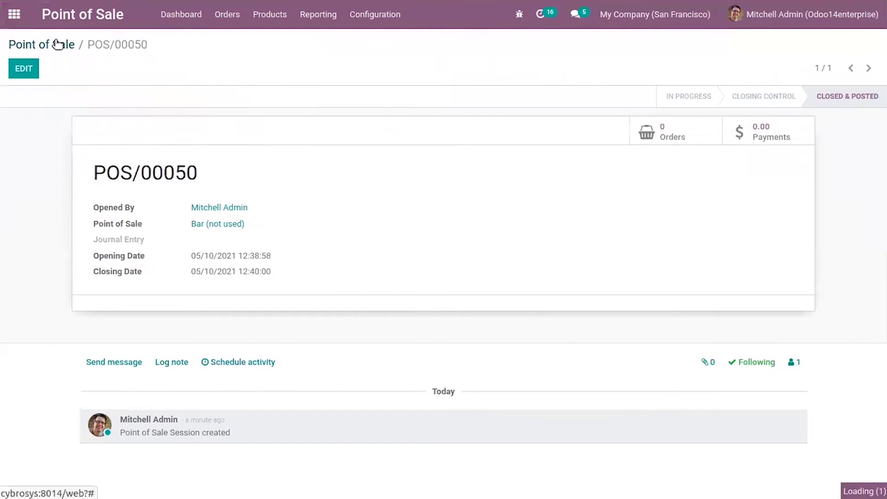
pyautogui.click(58, 44)
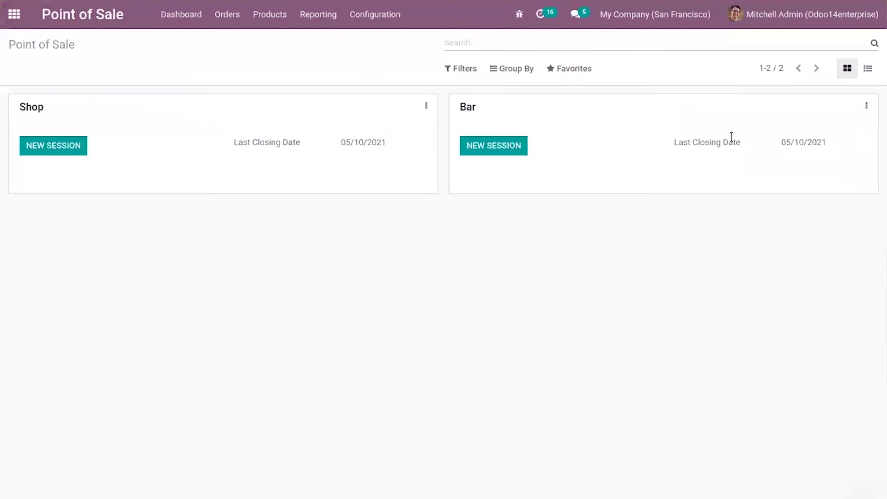
pyautogui.click(866, 106)
pyautogui.click(651, 211)
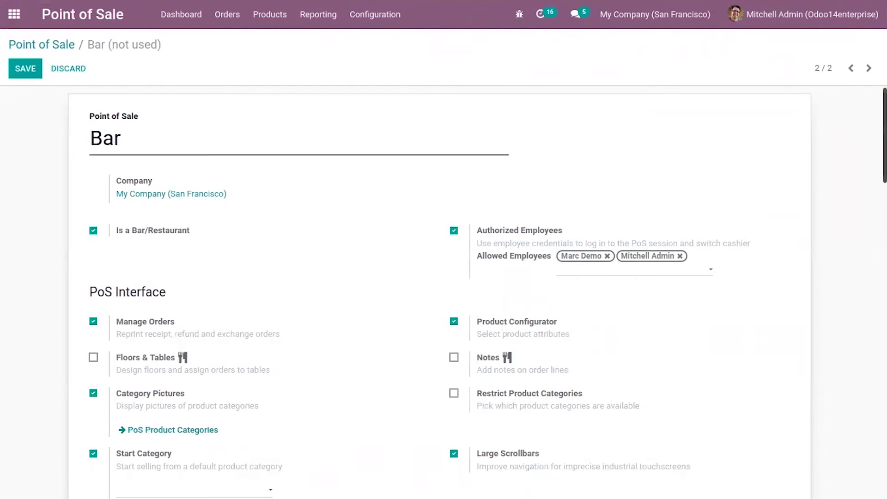
pyautogui.scroll(-6, 443, 286)
# Enable Restrict Product Categories for Bar with Soft Drinks, Drinks and Food, and save.
pyautogui.scroll(3, 443, 286)
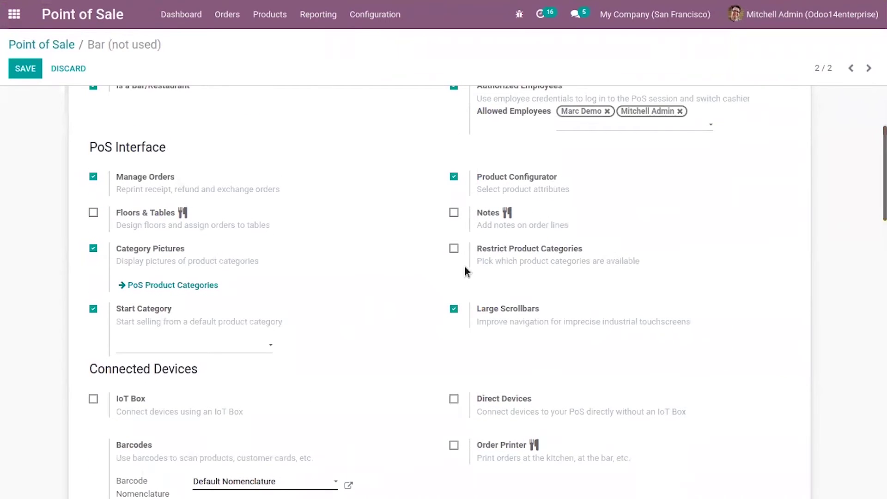
pyautogui.click(454, 249)
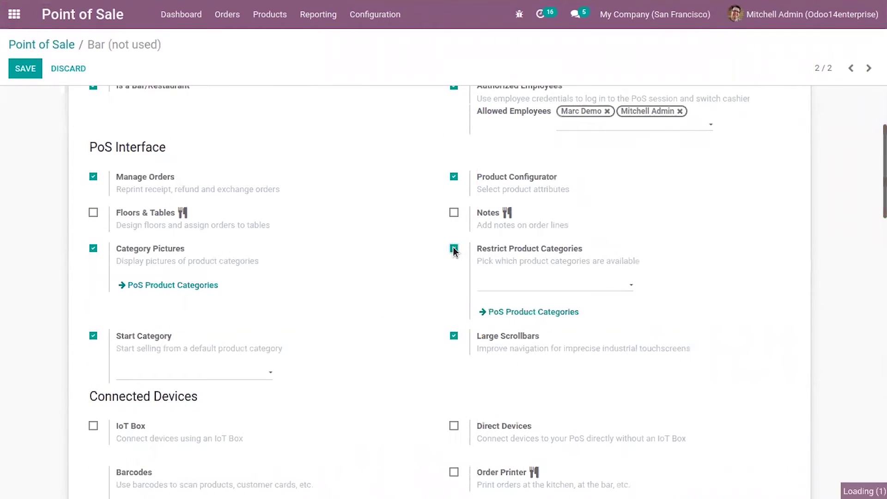
pyautogui.click(537, 286)
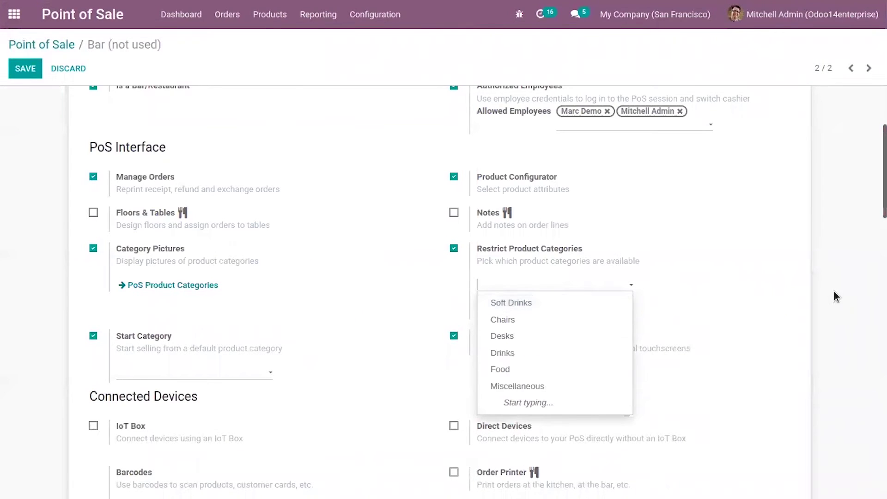
pyautogui.click(518, 301)
pyautogui.click(539, 286)
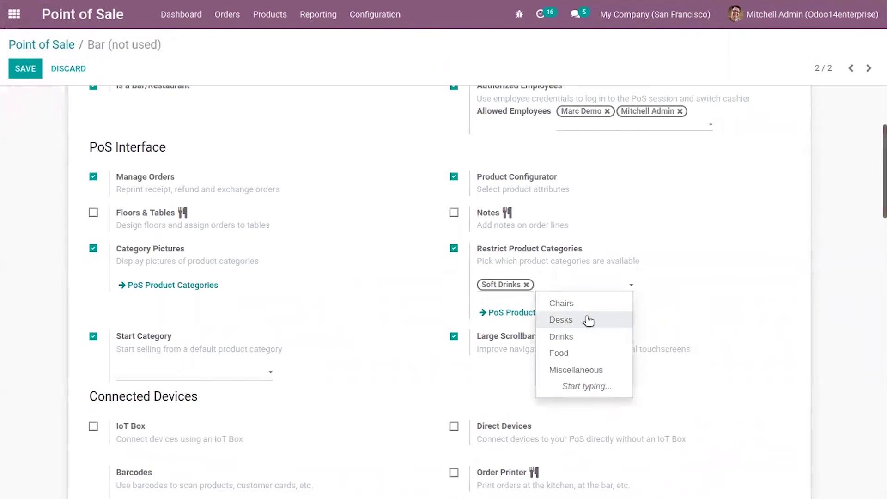
pyautogui.click(597, 337)
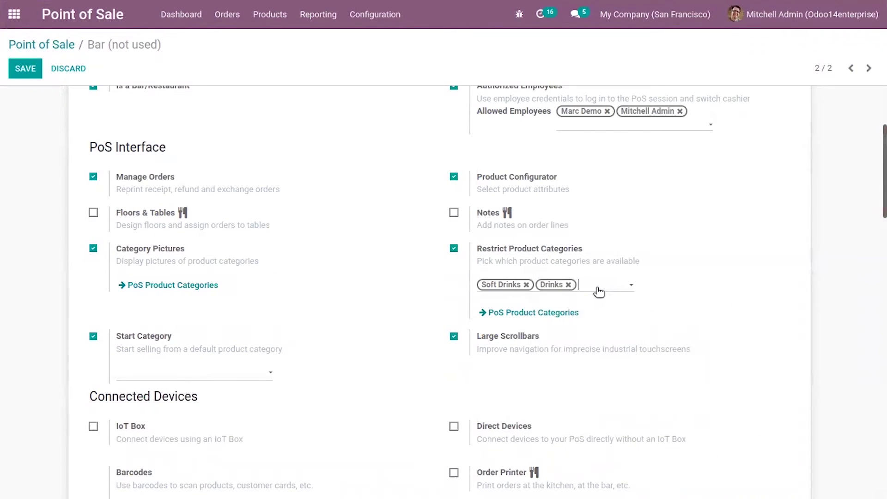
pyautogui.click(599, 292)
pyautogui.click(601, 337)
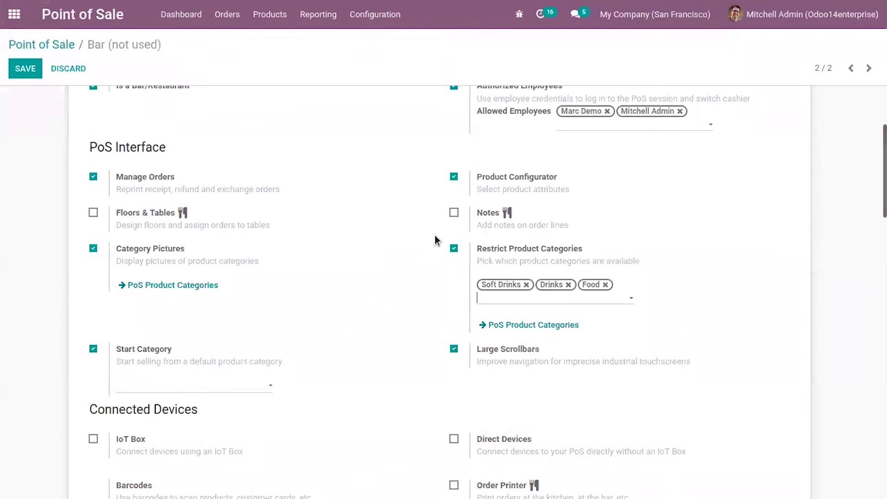
pyautogui.click(16, 70)
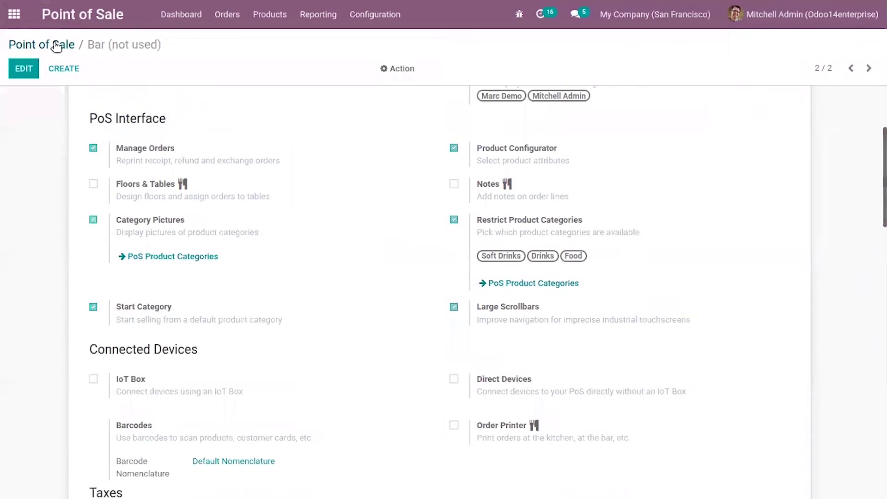
# Open a Bar session from the dashboard and log in as the demo cashier.
pyautogui.click(57, 46)
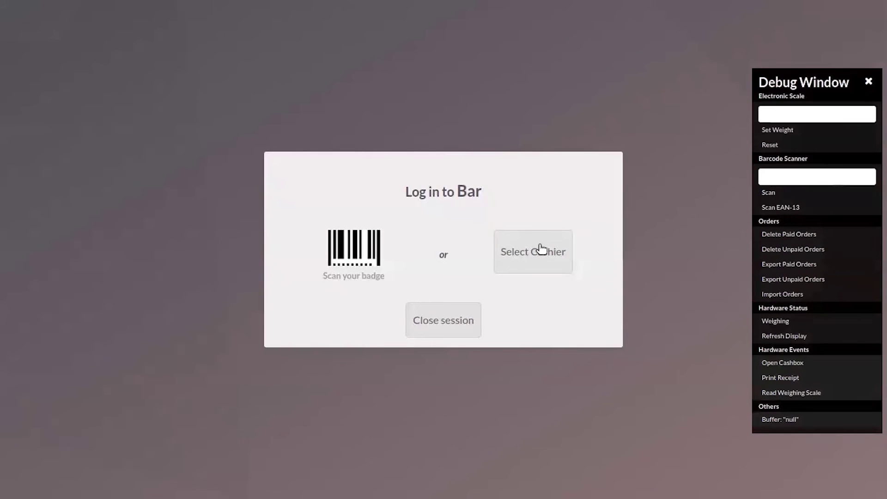
pyautogui.click(541, 249)
pyautogui.click(476, 238)
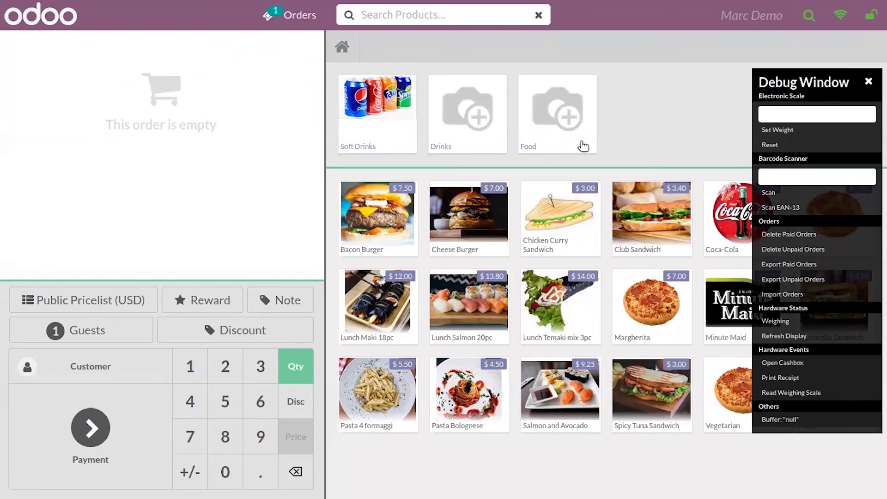
# Add Minute Maid from Drinks and Coca-Cola from Soft Drinks, then empty the order.
pyautogui.click(505, 119)
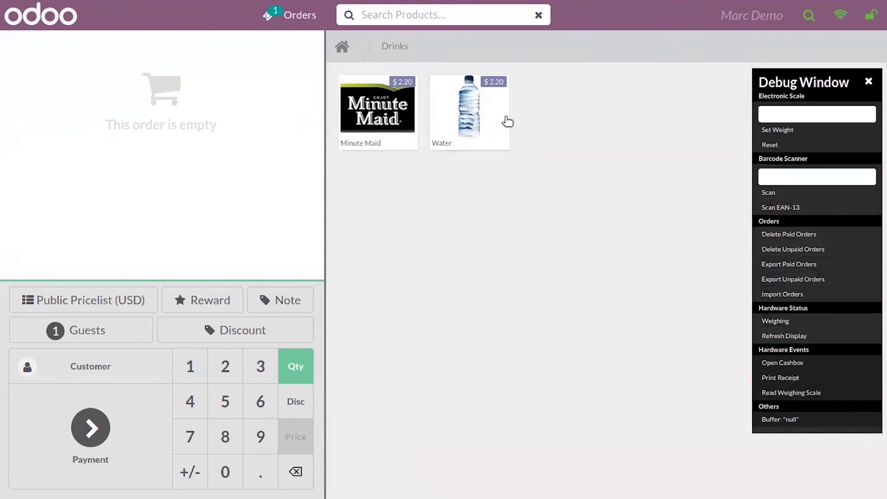
pyautogui.click(377, 113)
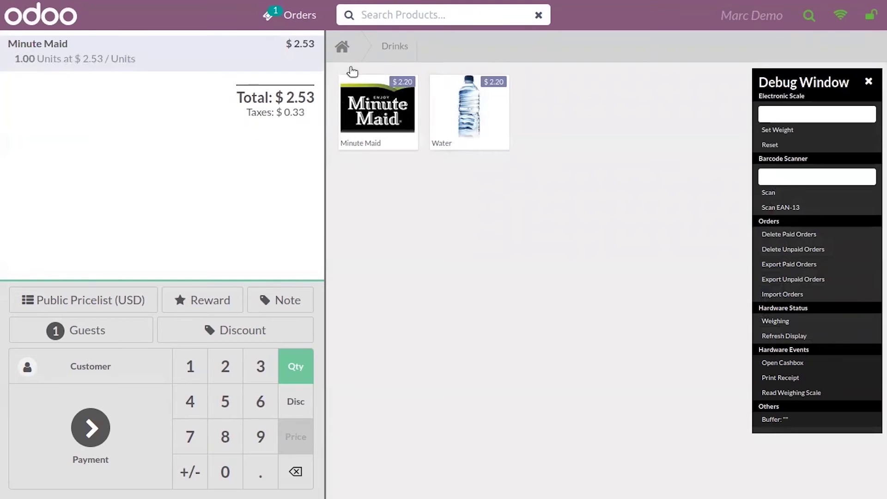
pyautogui.click(342, 46)
pyautogui.click(378, 88)
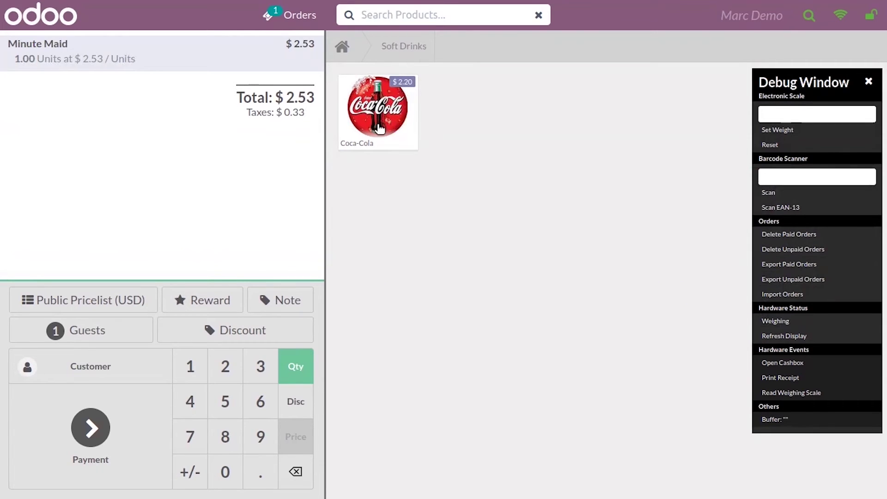
pyautogui.click(379, 128)
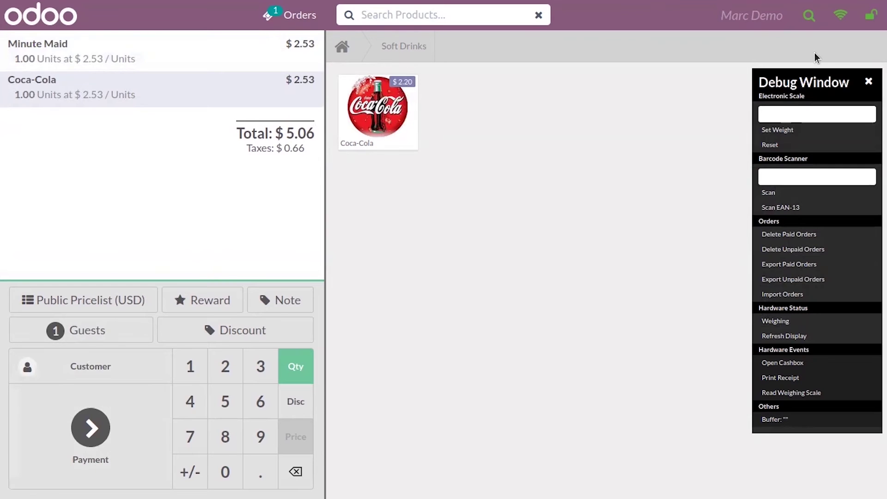
pyautogui.click(295, 473)
pyautogui.click(294, 474)
pyautogui.click(295, 473)
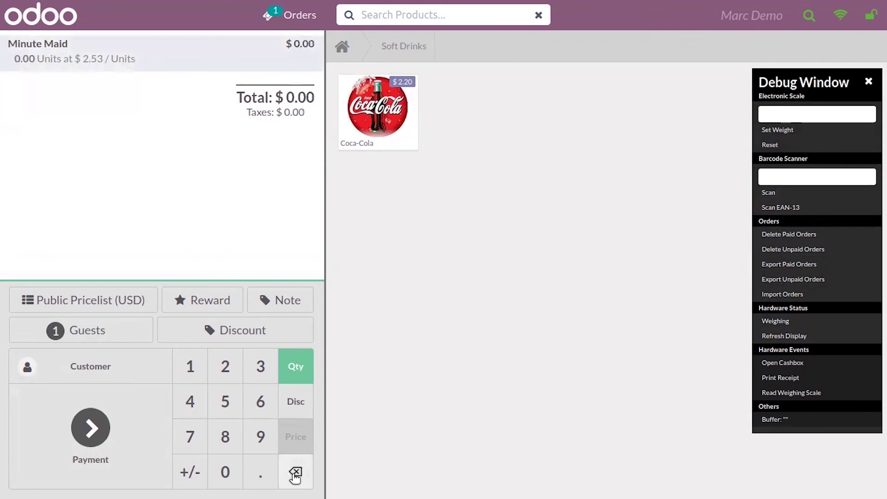
pyautogui.click(295, 474)
# Lock the register, close and post session POS/00051, and open Bar's settings.
pyautogui.moveTo(838, 74)
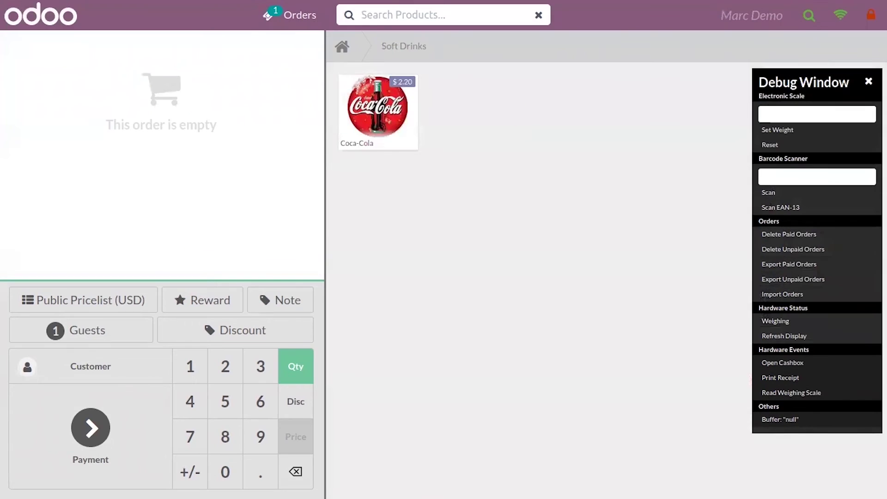
pyautogui.click(870, 15)
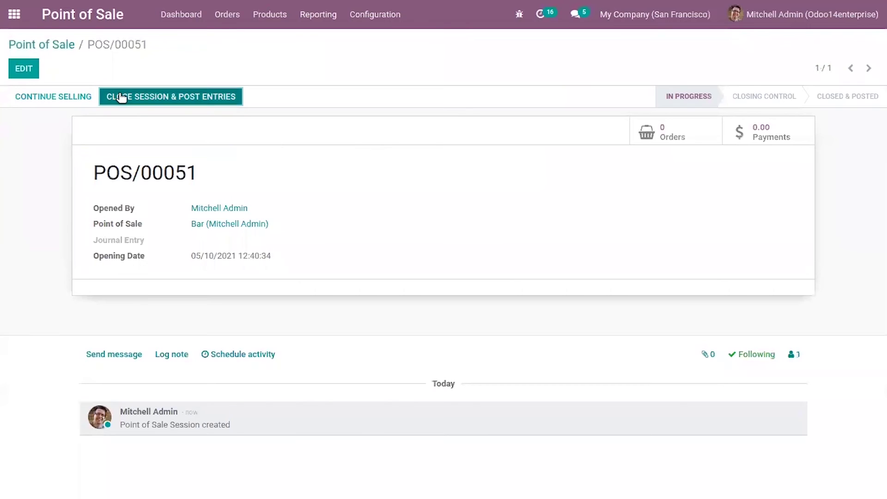
pyautogui.click(119, 96)
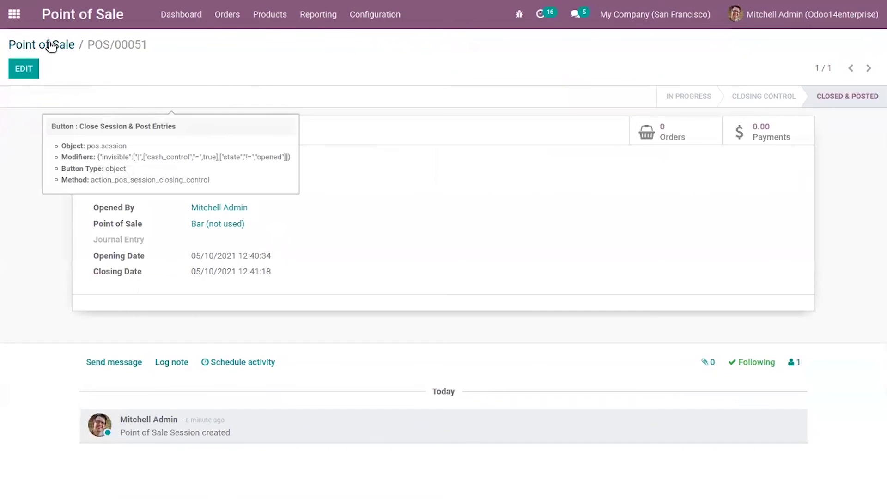
pyautogui.click(51, 44)
pyautogui.click(865, 104)
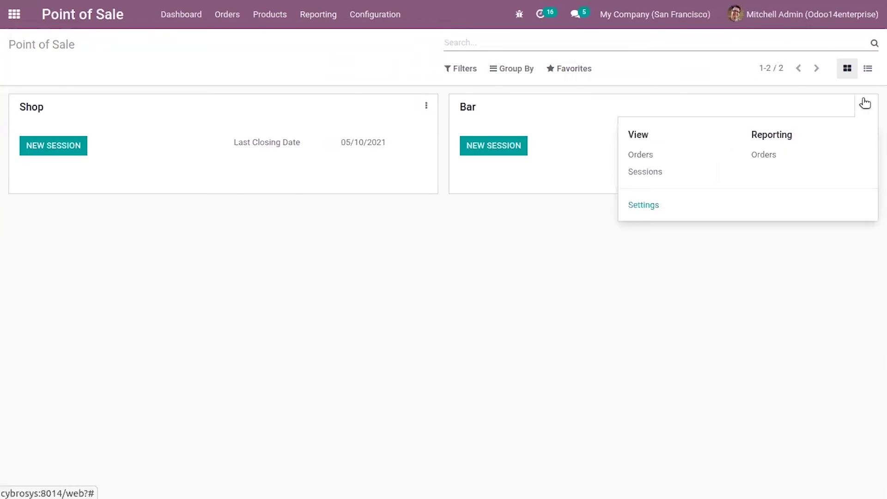
pyautogui.click(643, 205)
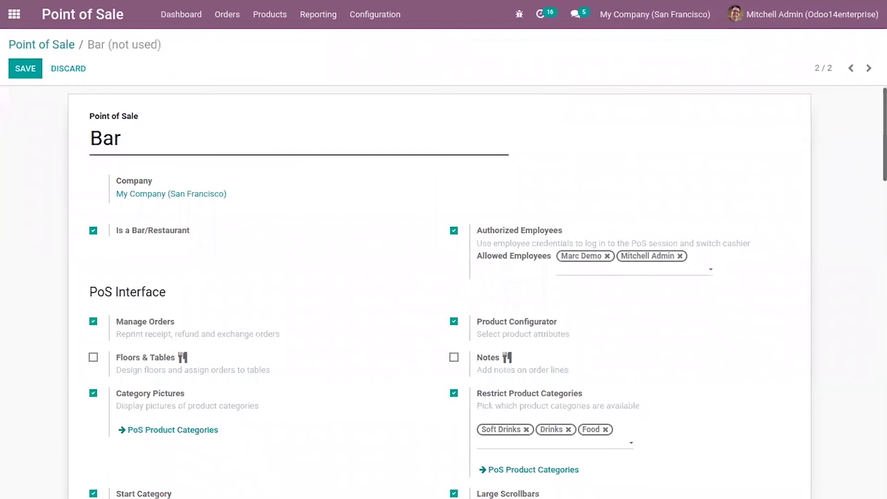
# Set Bar's start category to Drinks, save, and start a new Bar session.
pyautogui.scroll(-3, 166, 243)
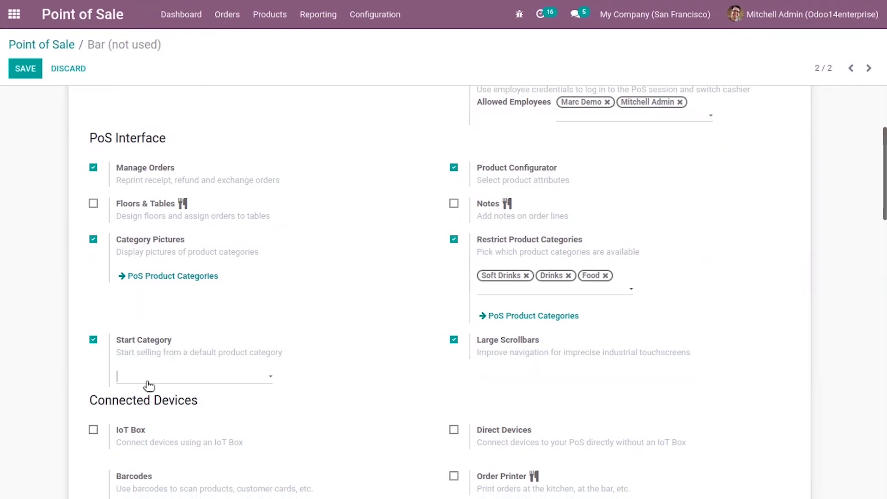
pyautogui.click(148, 384)
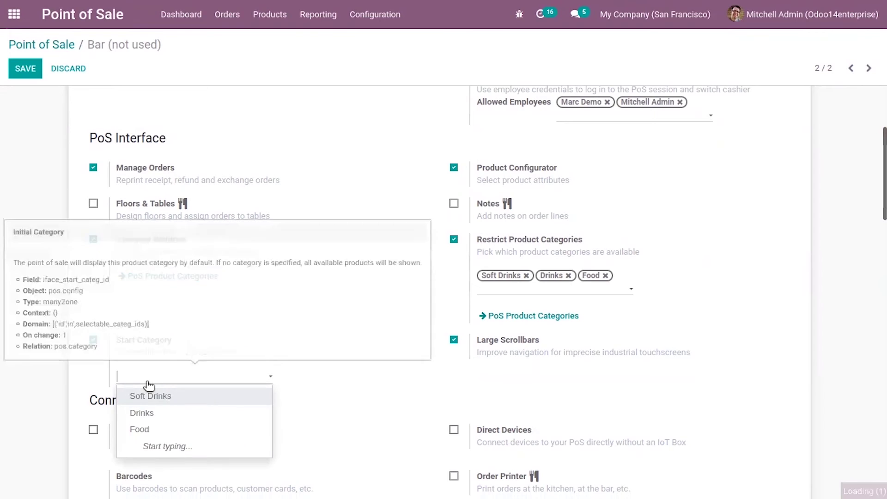
pyautogui.click(153, 411)
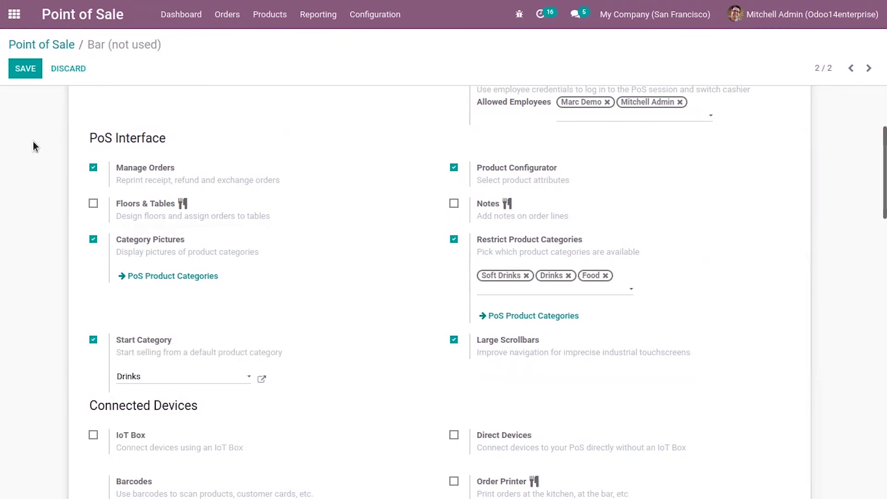
pyautogui.click(20, 70)
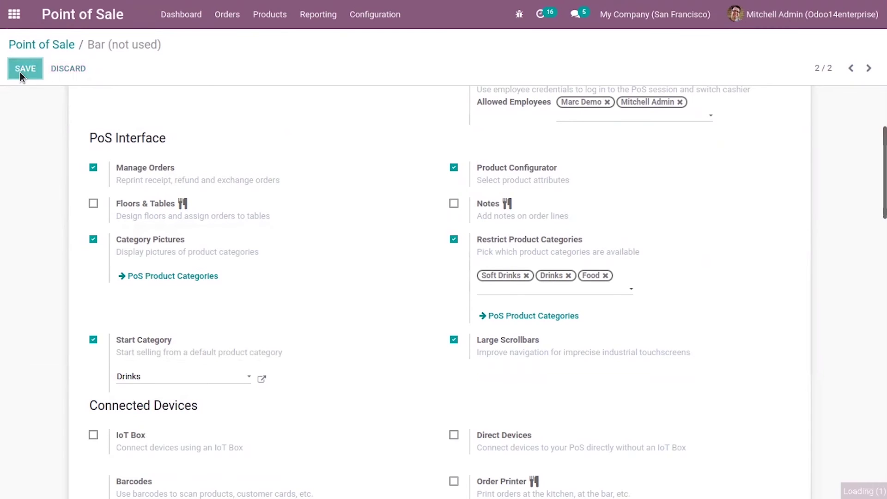
pyautogui.click(31, 46)
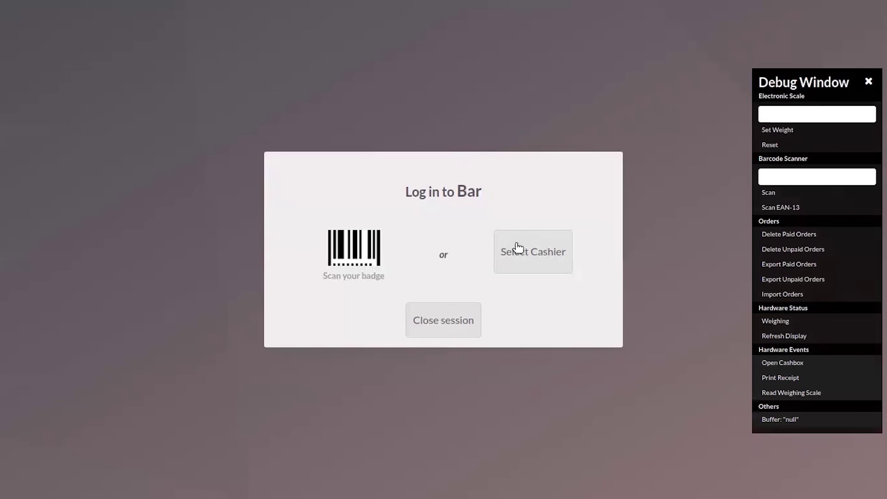
# Log in to the Bar session as the admin cashier using the cashier PIN.
pyautogui.click(518, 247)
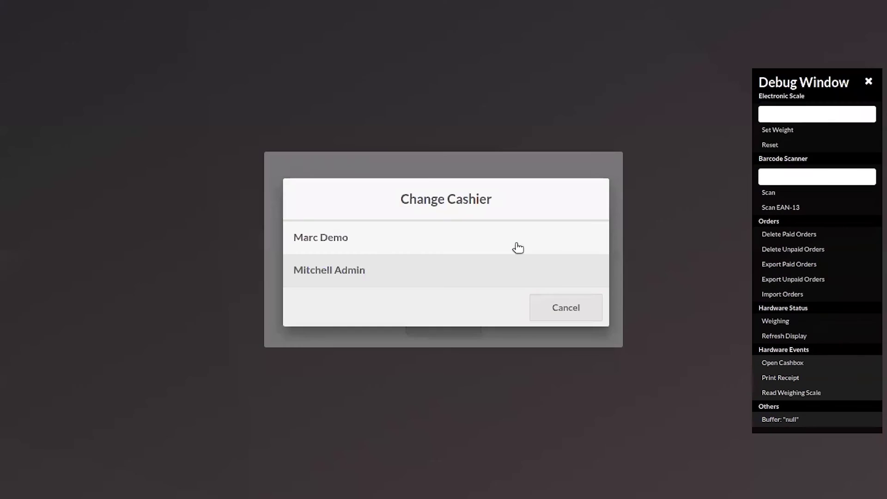
pyautogui.click(414, 283)
pyautogui.write('11')
pyautogui.press('Return')
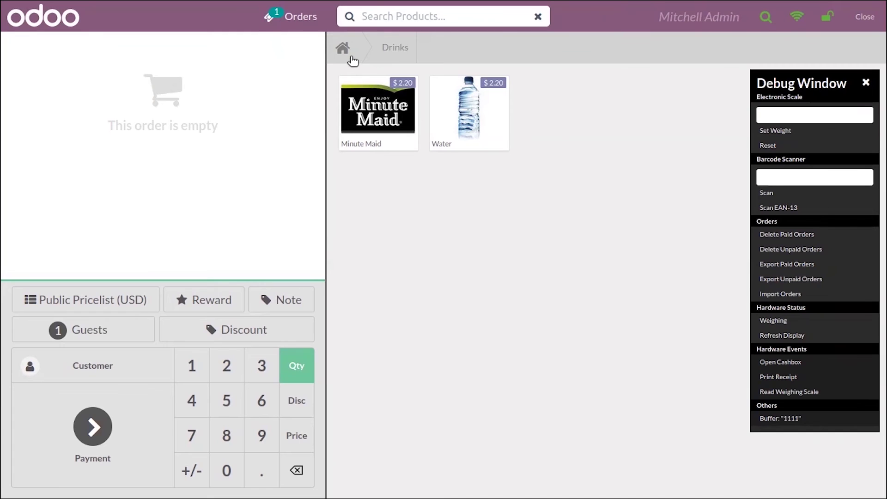
# Show all allowed categories, review the orders list and start a new empty order.
pyautogui.click(342, 48)
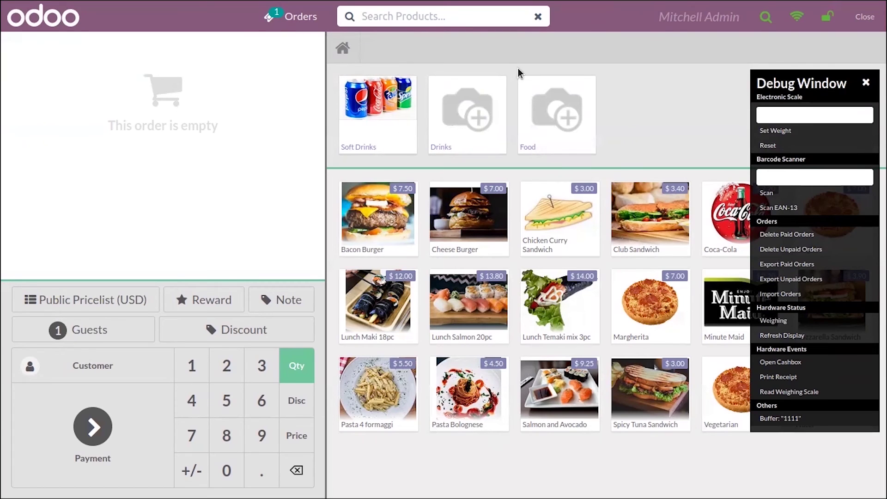
pyautogui.click(299, 18)
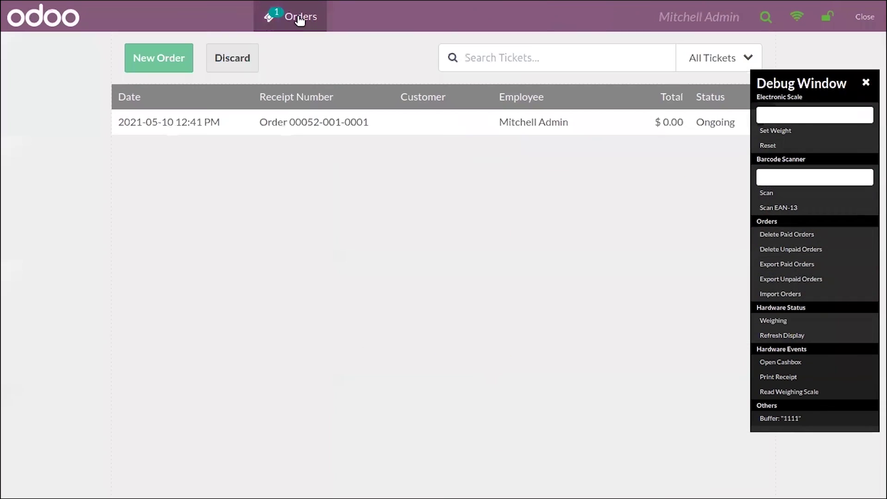
pyautogui.click(184, 59)
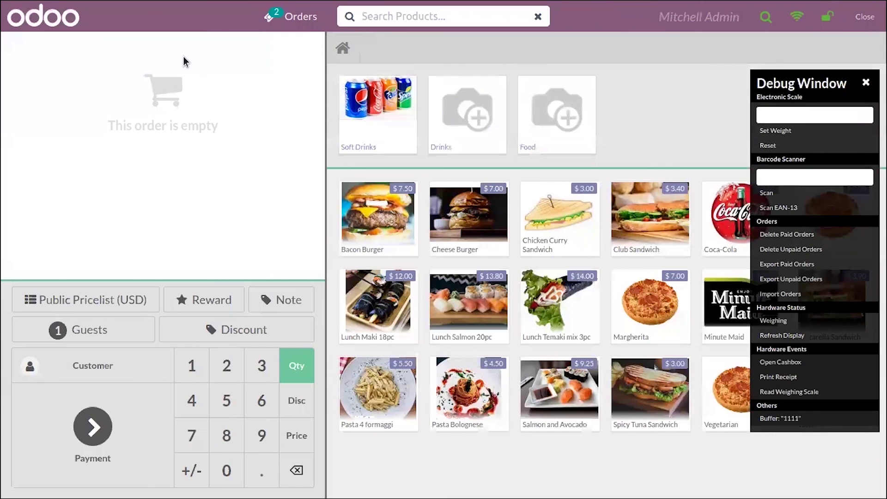
# Switch to the other cashier, add Minute Maid to the order, and lock the register.
pyautogui.click(868, 28)
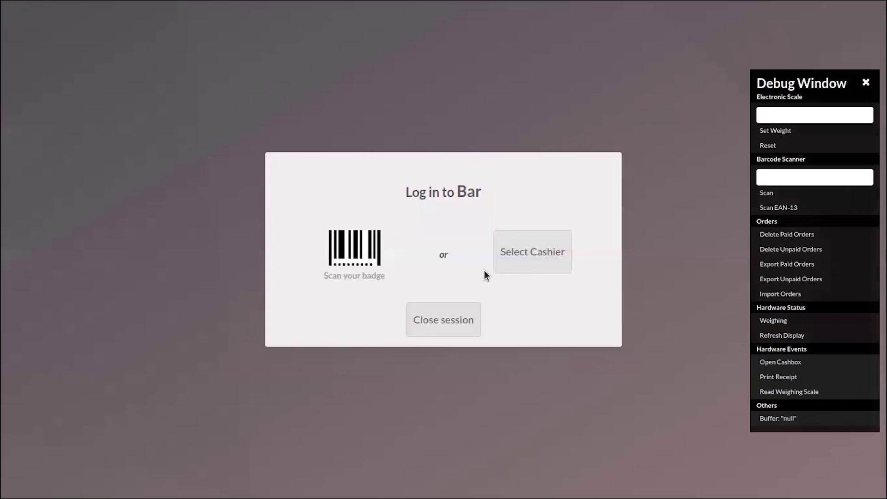
pyautogui.click(528, 259)
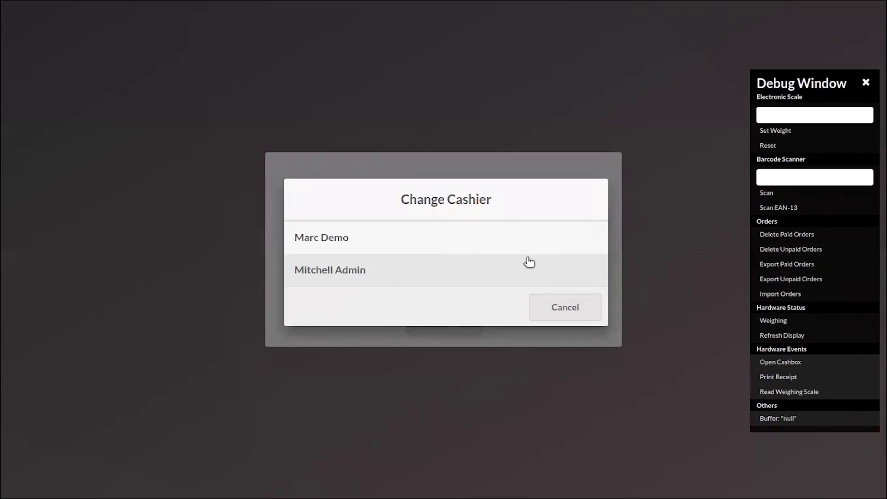
pyautogui.click(478, 240)
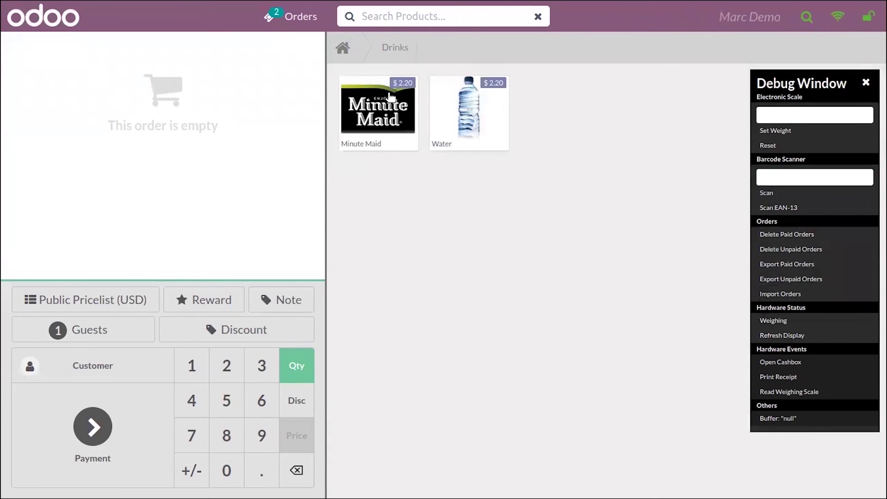
pyautogui.click(386, 116)
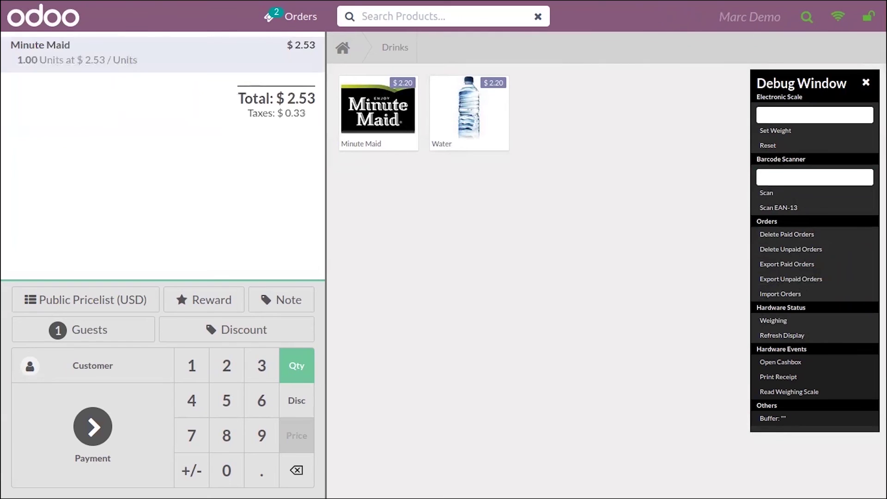
pyautogui.click(868, 16)
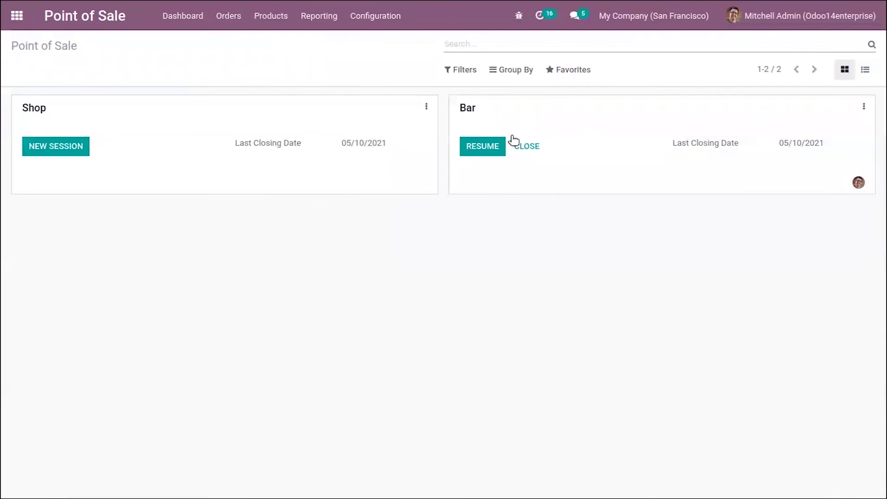
# Open the Bar card's Settings and scroll the form to review its Drinks start category.
pyautogui.click(865, 107)
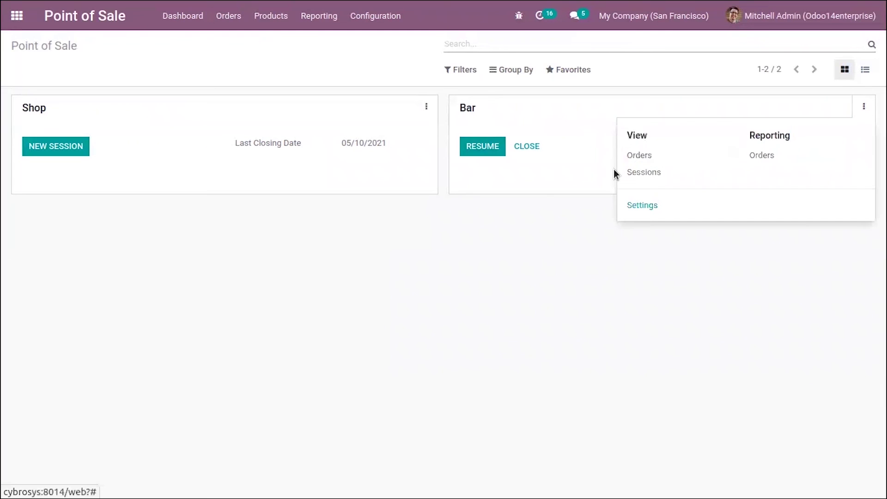
pyautogui.click(645, 207)
pyautogui.scroll(-15, 658, 203)
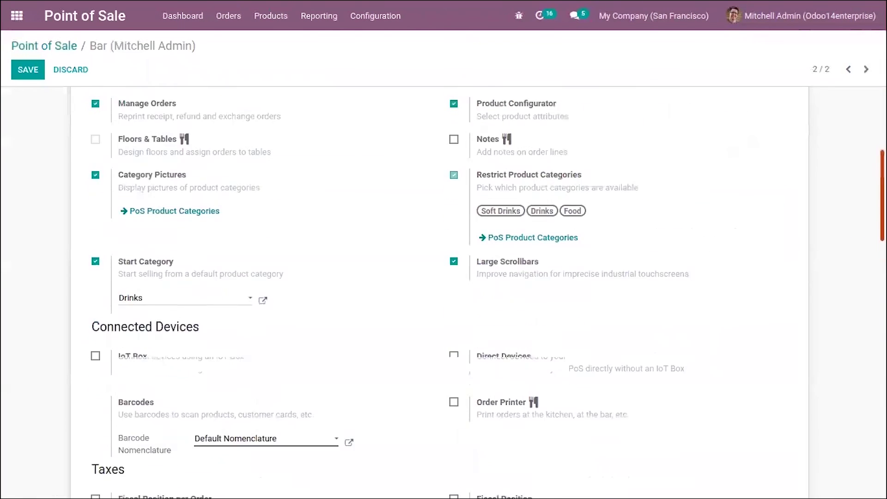
pyautogui.scroll(3, 542, 346)
pyautogui.scroll(-5, 542, 345)
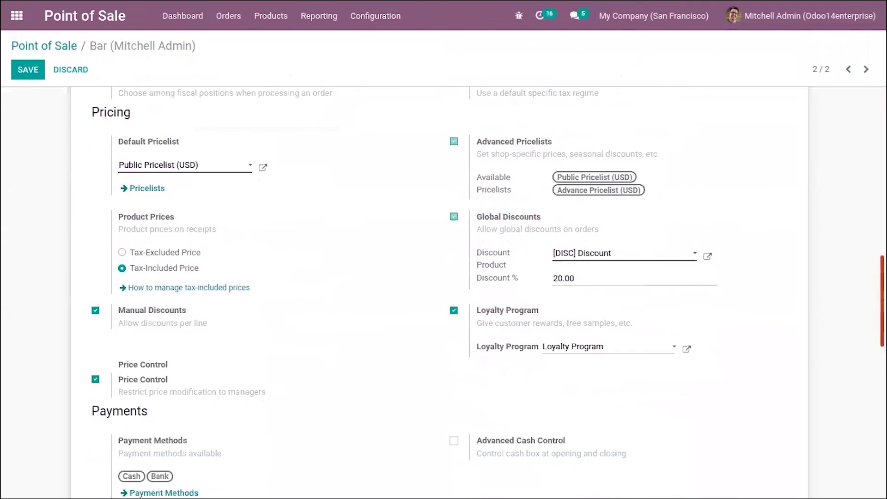